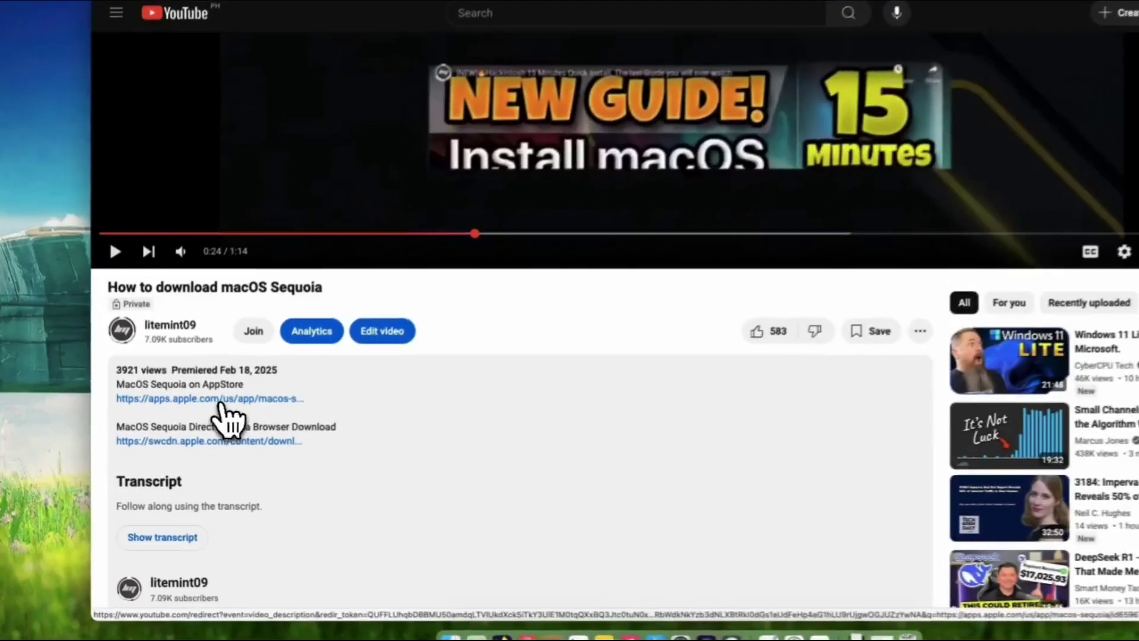
Open the apps.apple.com macOS Sequoia link from the description in the App Store app.
click(189, 419)
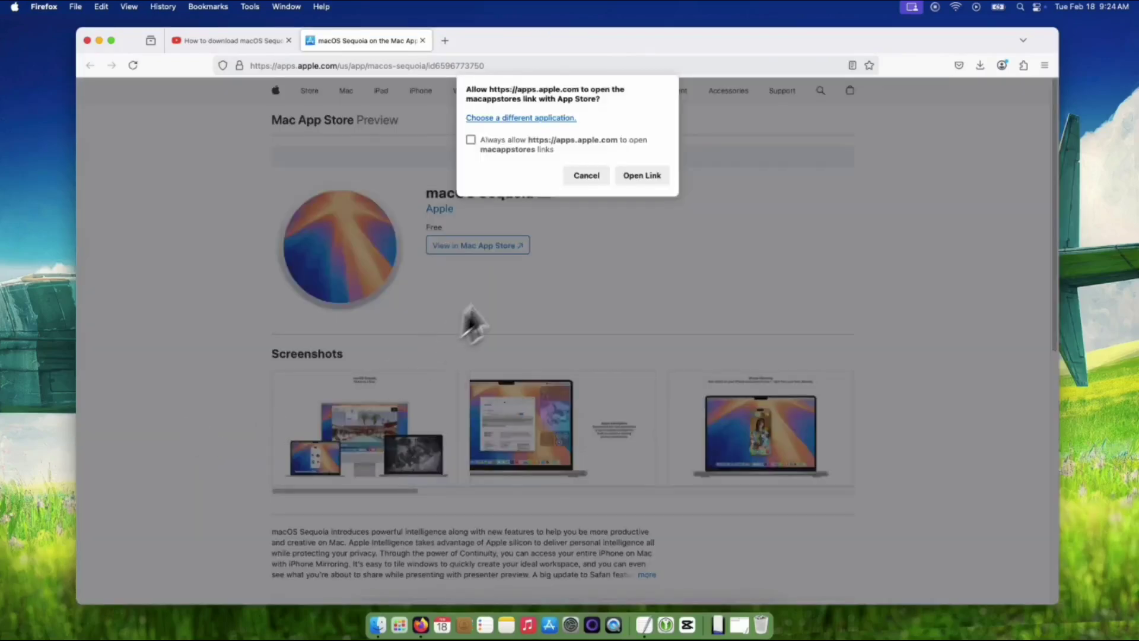
click(640, 180)
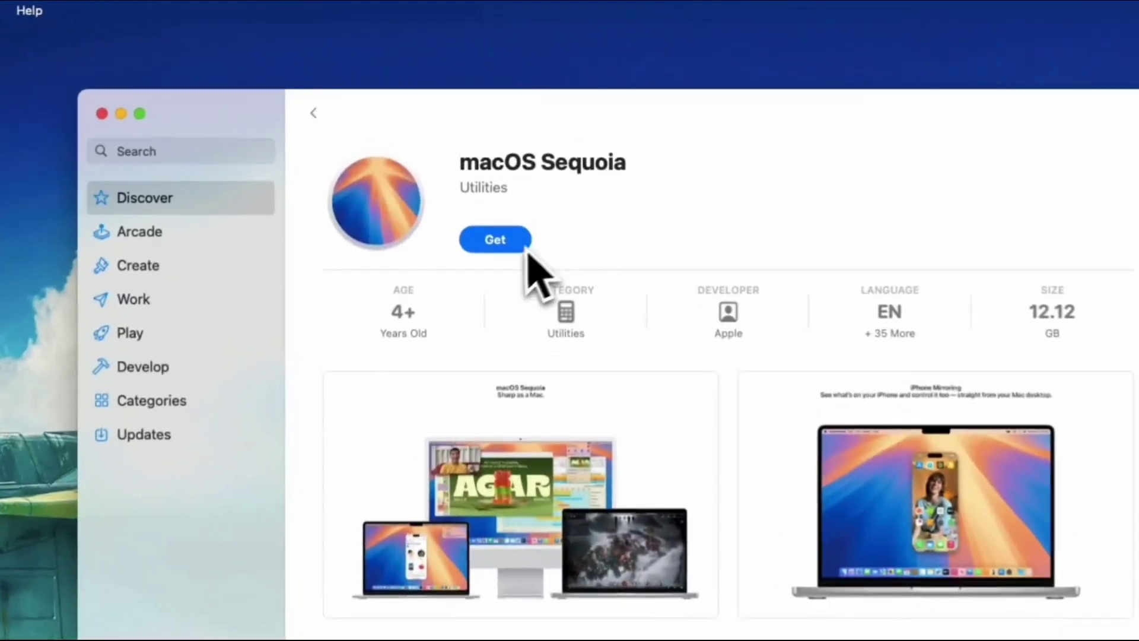
Get the free macOS Sequoia download from its App Store listing.
click(501, 246)
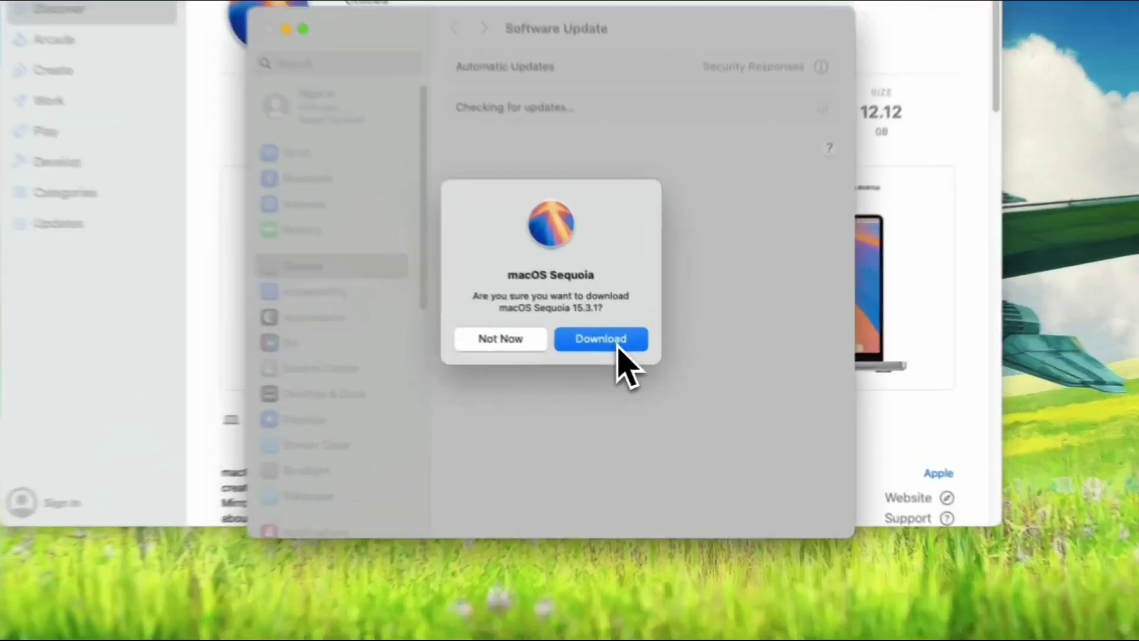
Confirm the macOS Sequoia 15.3.1 download in Software Update.
click(648, 358)
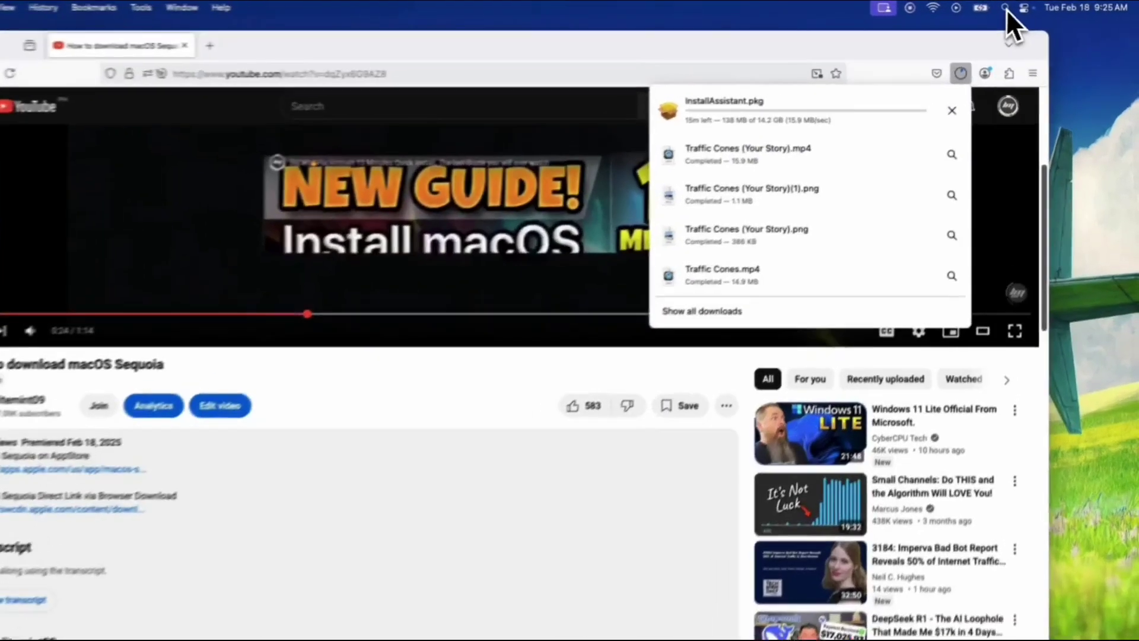
Ping swcdn.apple.com in Terminal, then check the InstallAssistant.pkg download in Firefox.
click(1005, 8)
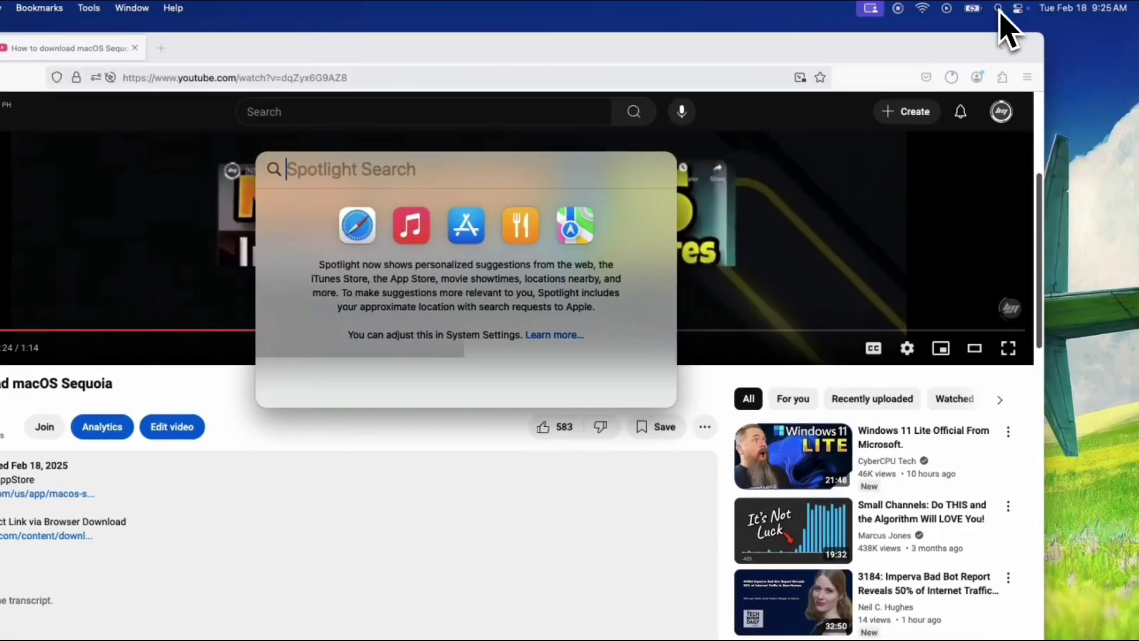
text(terminal)
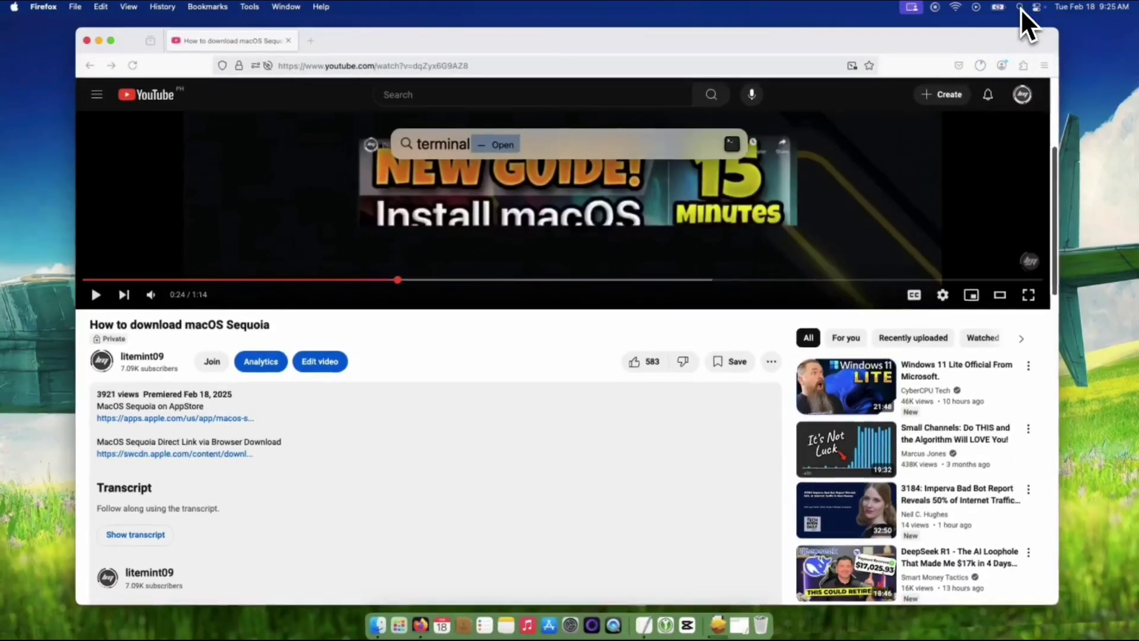
key(Return)
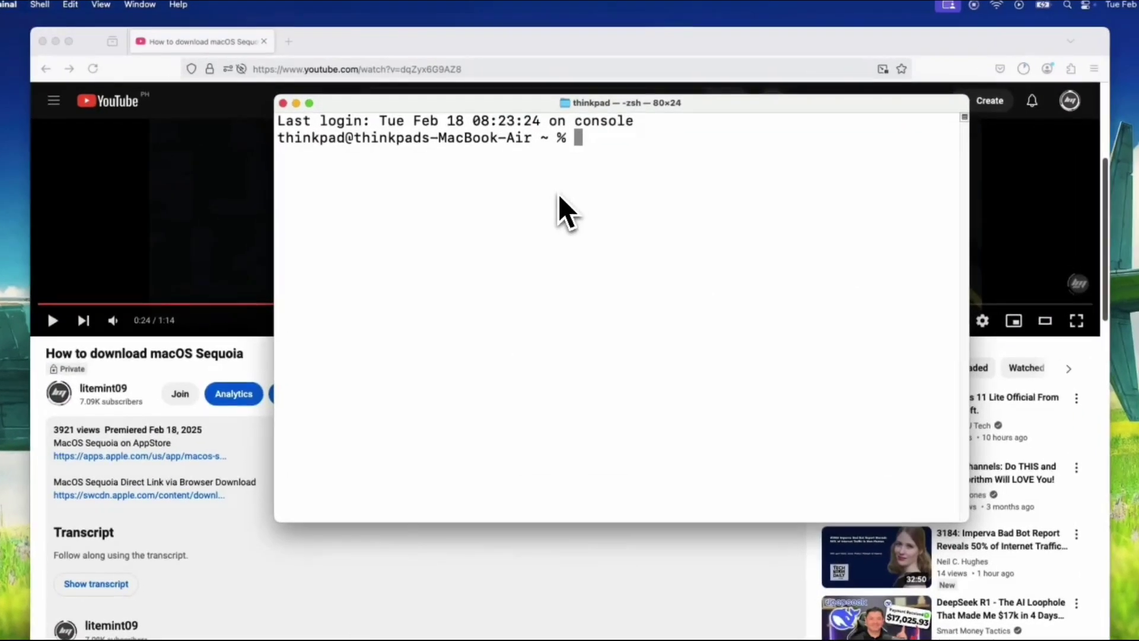
text(ping sw)
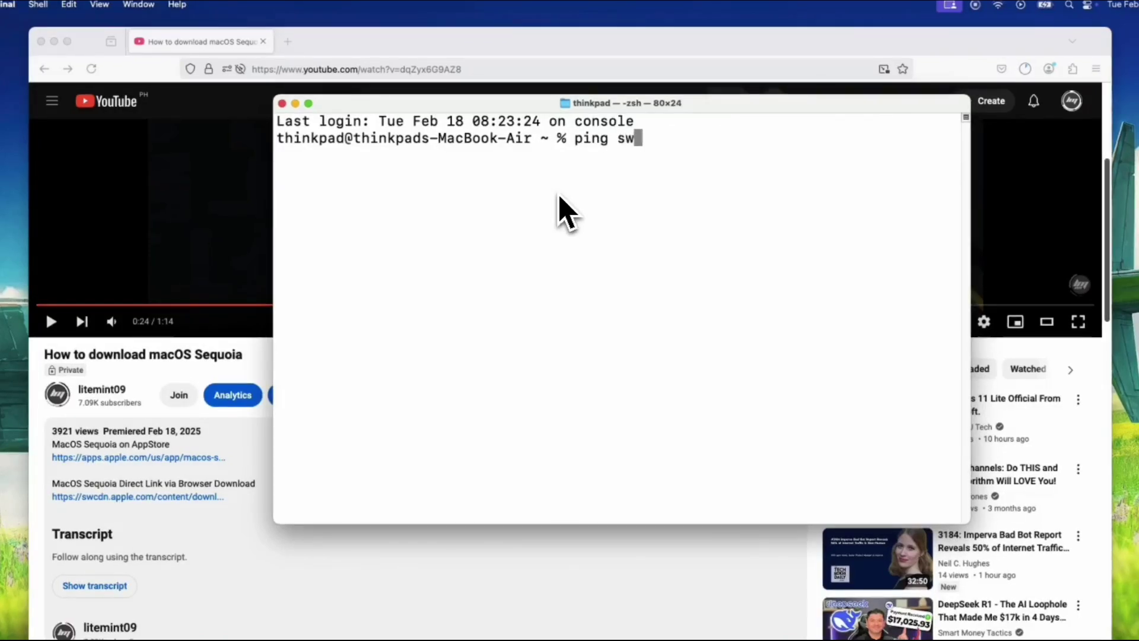
text(cnd.)
key(BackSpace)
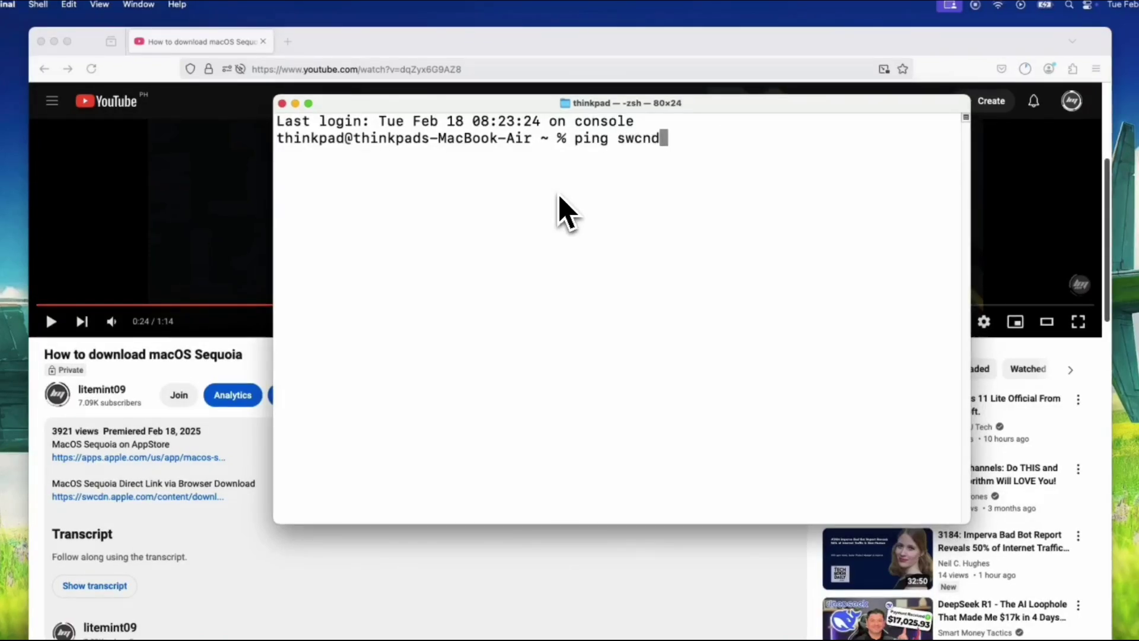
key(BackSpace)
key(BackSpace)
text(dn.app)
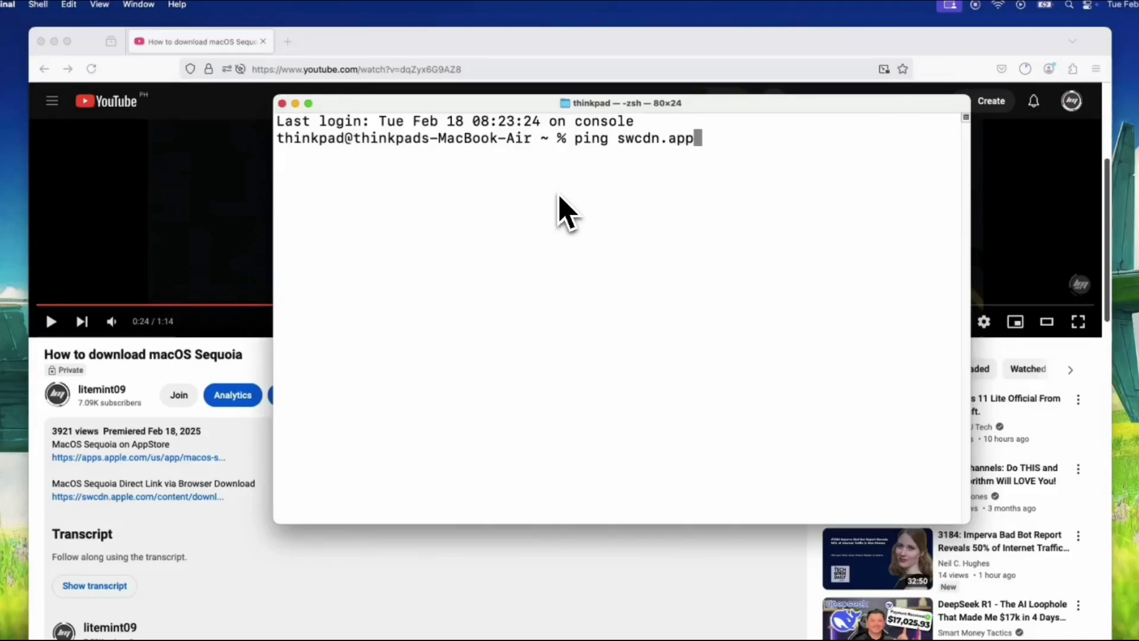
text(le.com)
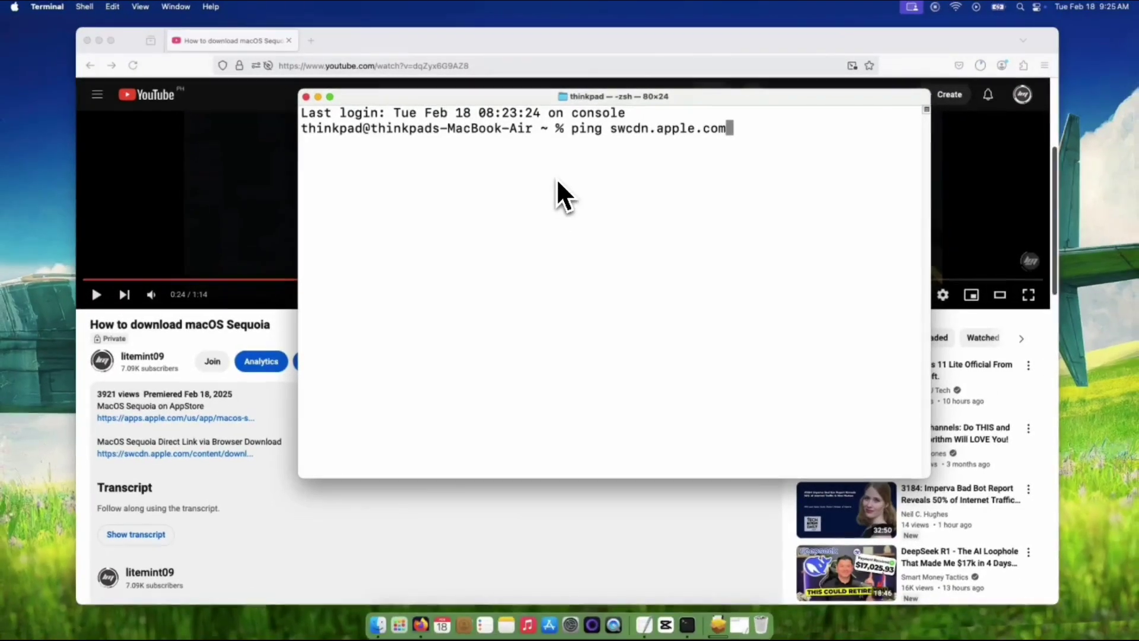
key(Return)
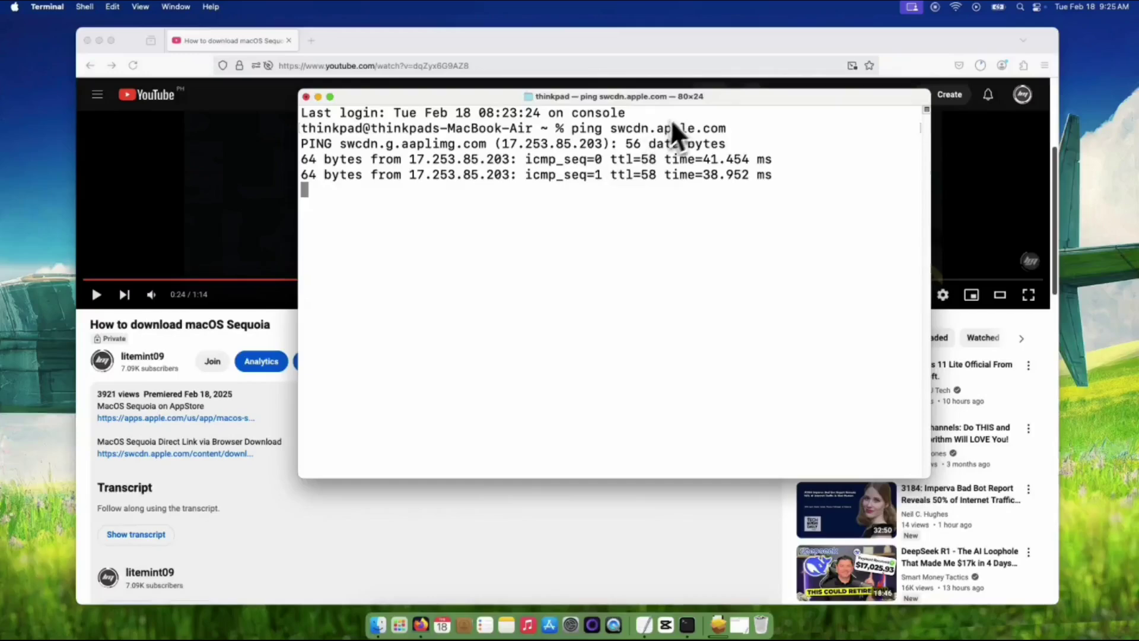
drag(691, 104, 403, 229)
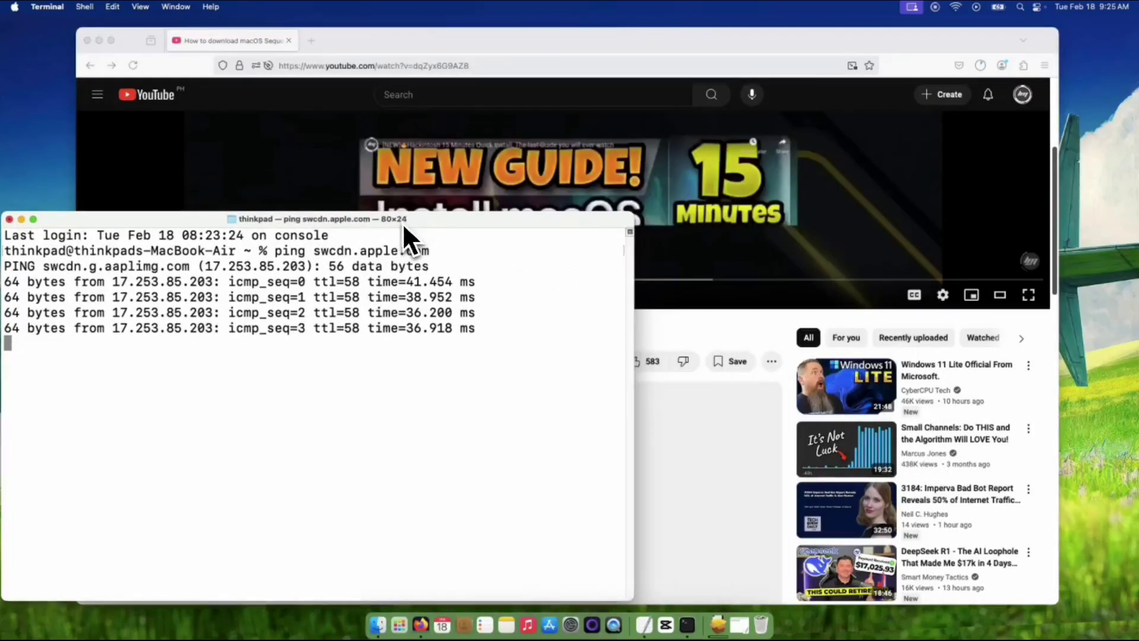
click(980, 65)
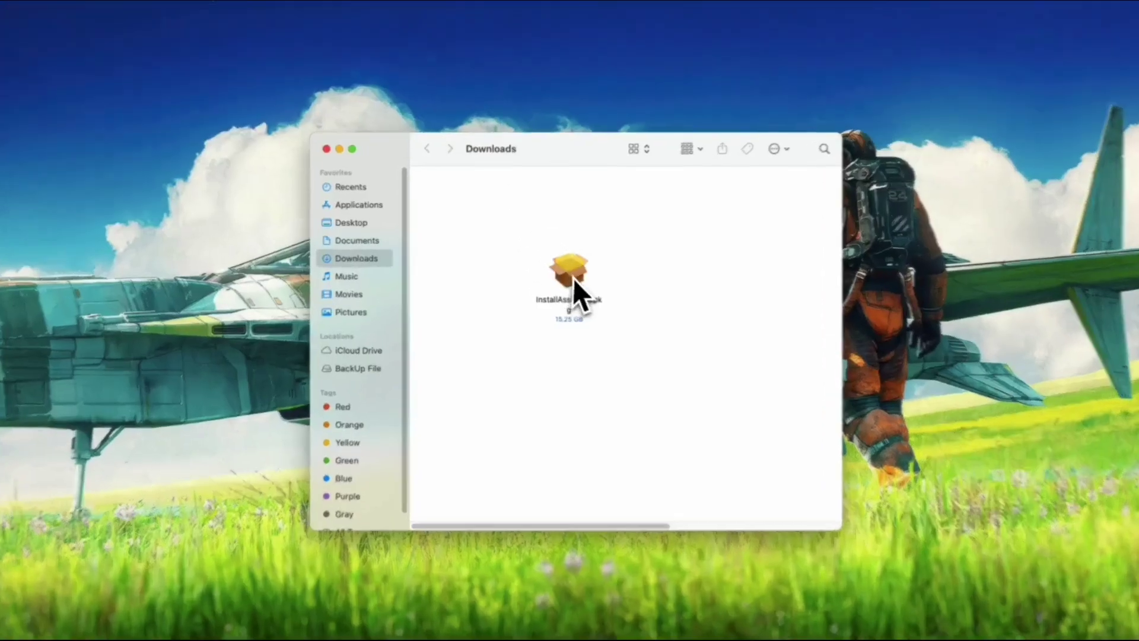
Open InstallAssistant.pkg from the Downloads folder with its installer.
click(578, 279)
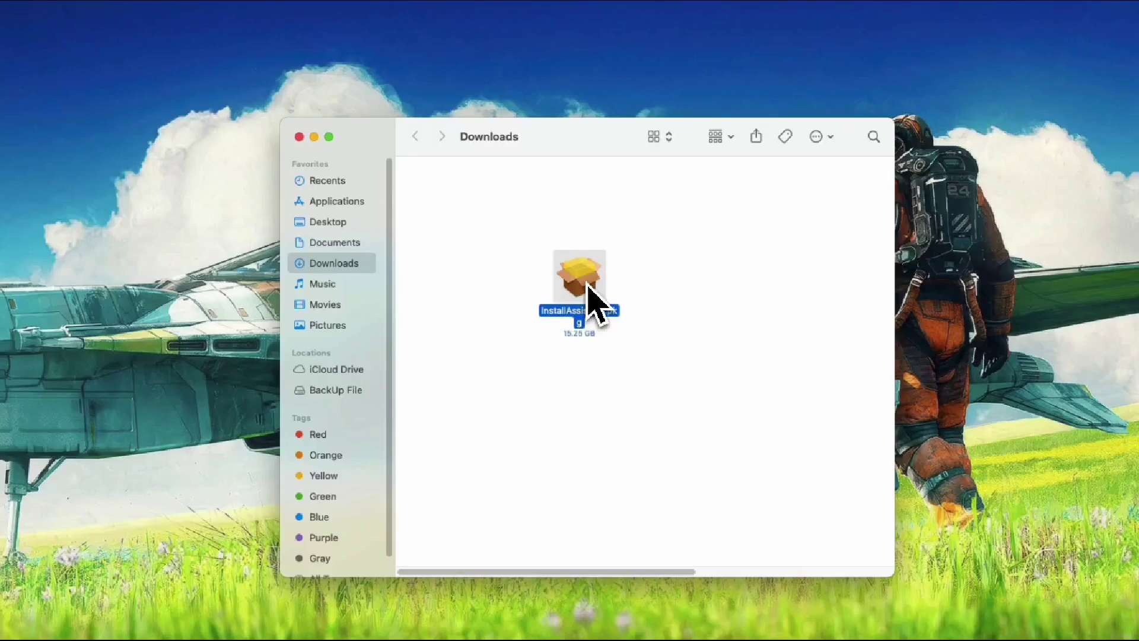
right_click(588, 288)
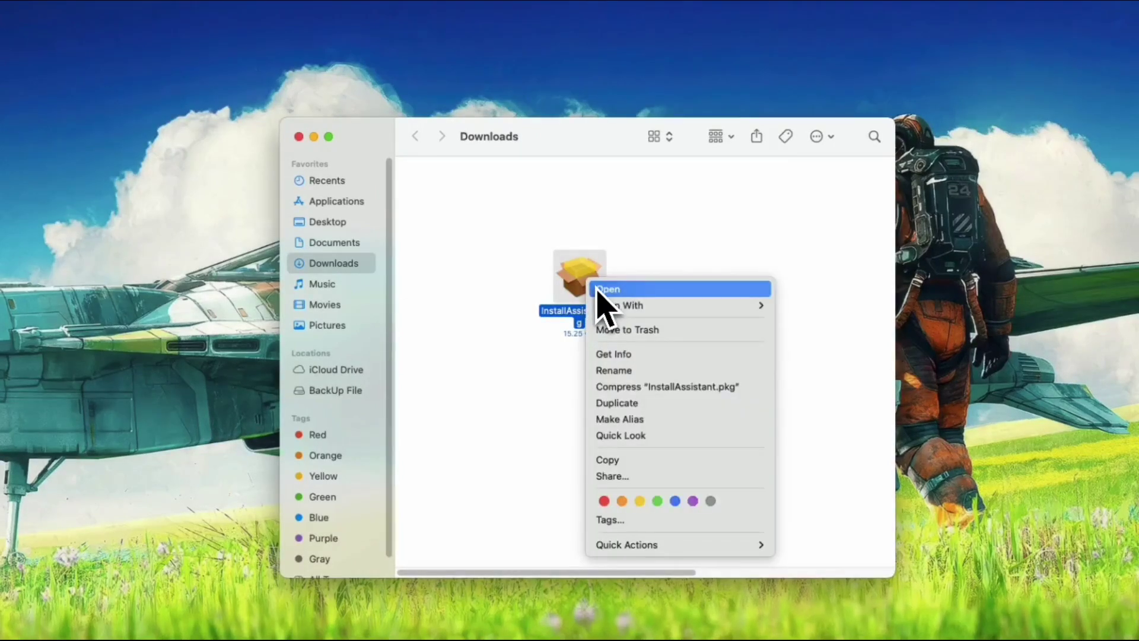
click(598, 290)
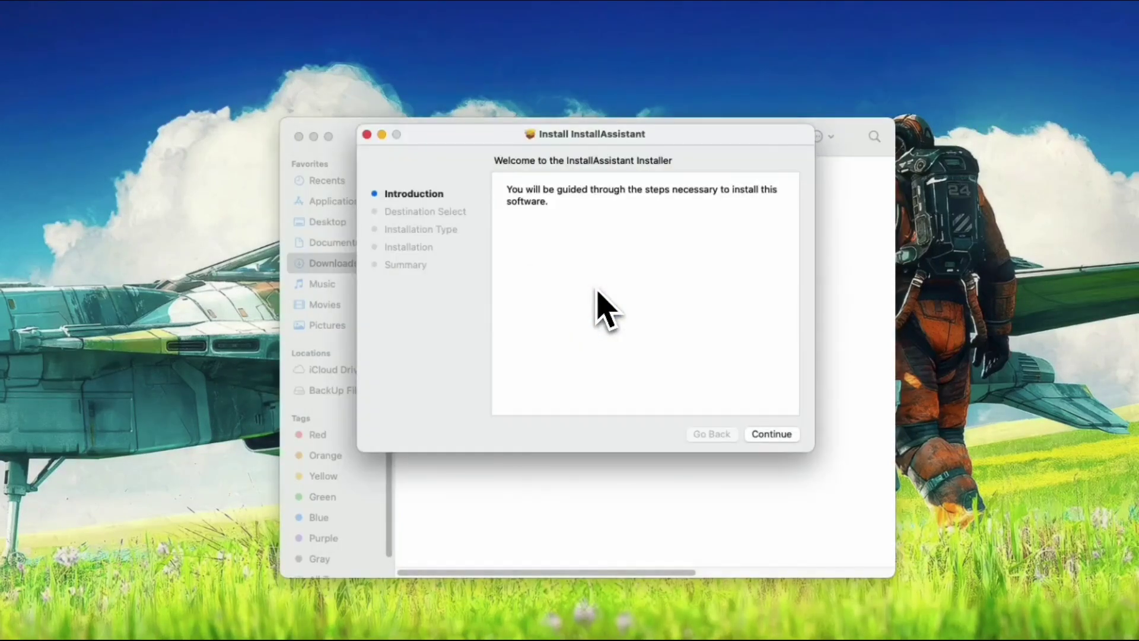
Install InstallAssistant onto the SequoiaSSD disk, authorising with the account password.
click(762, 439)
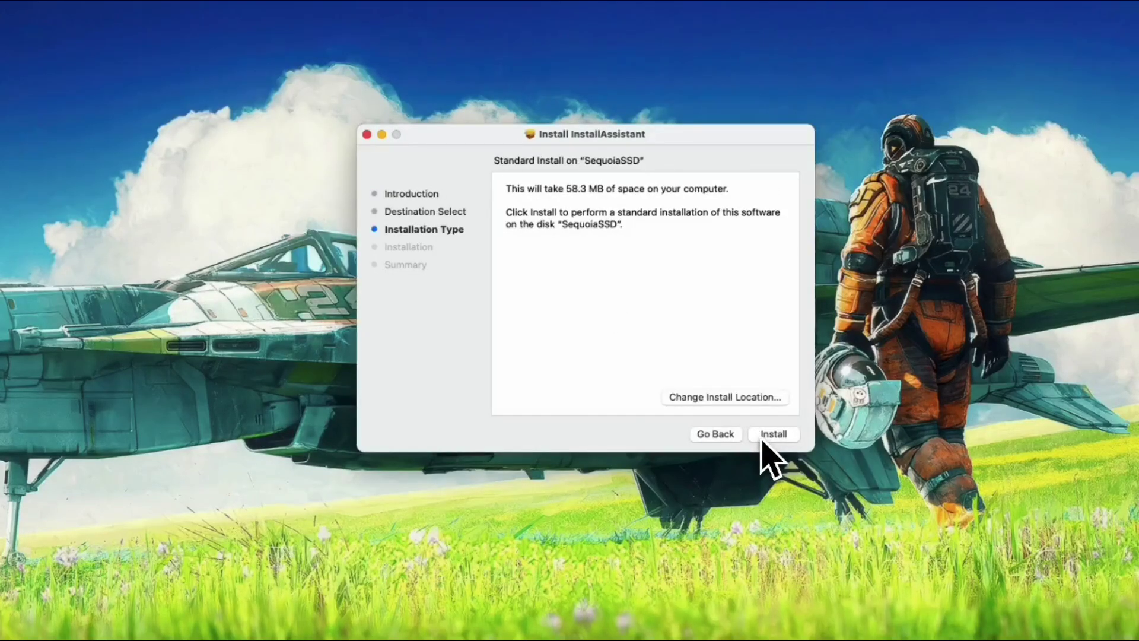
click(731, 406)
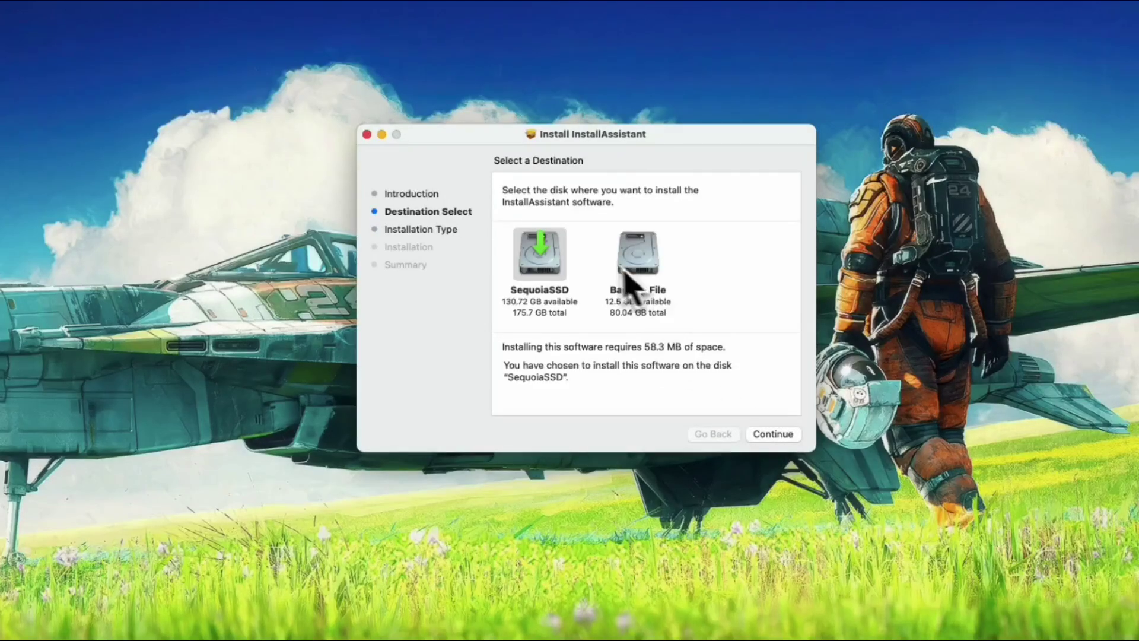
click(557, 275)
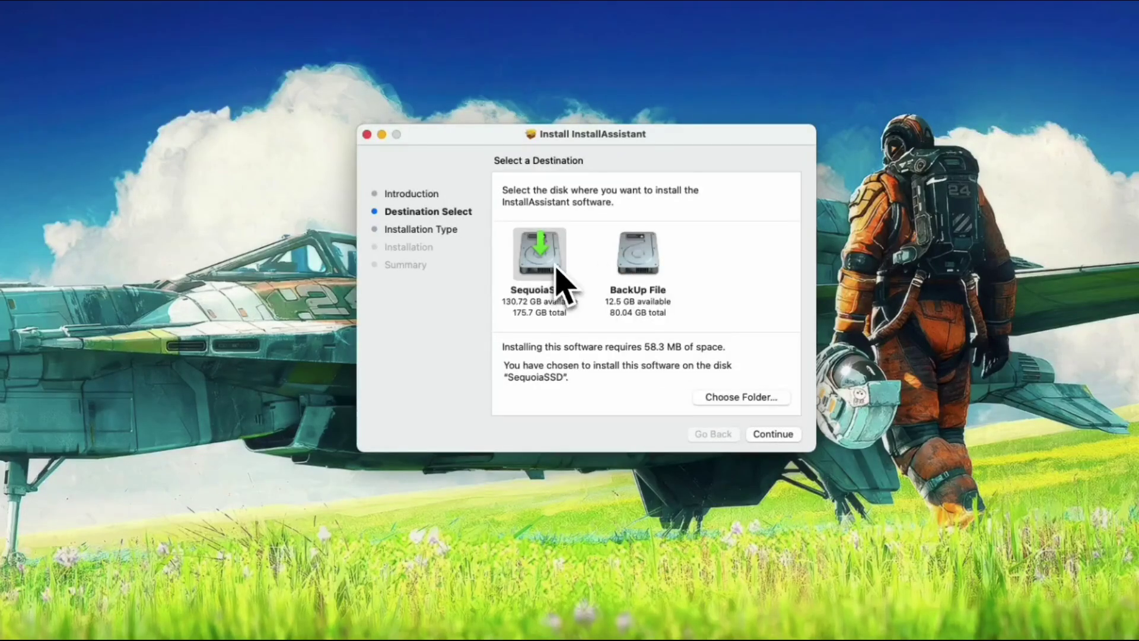
click(775, 436)
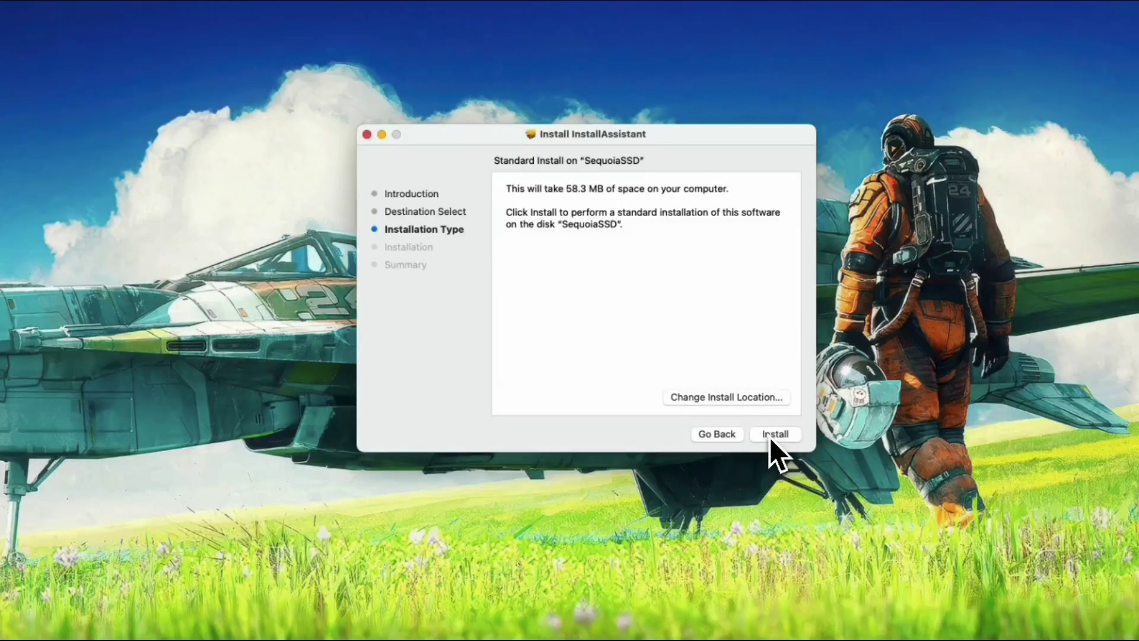
click(771, 437)
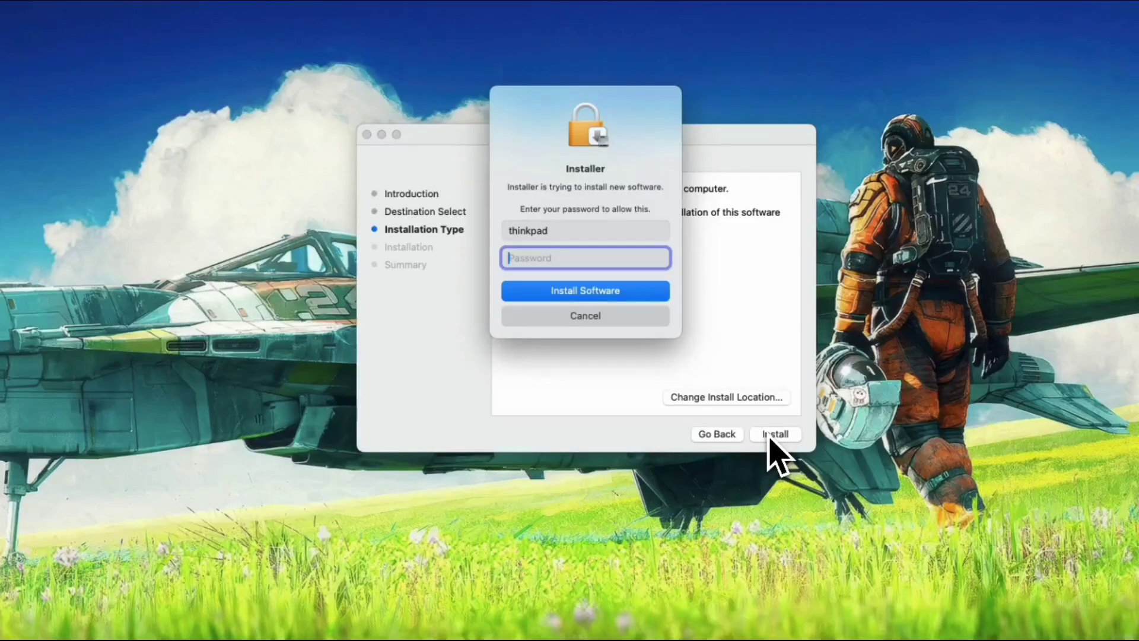
text(****)
key(Return)
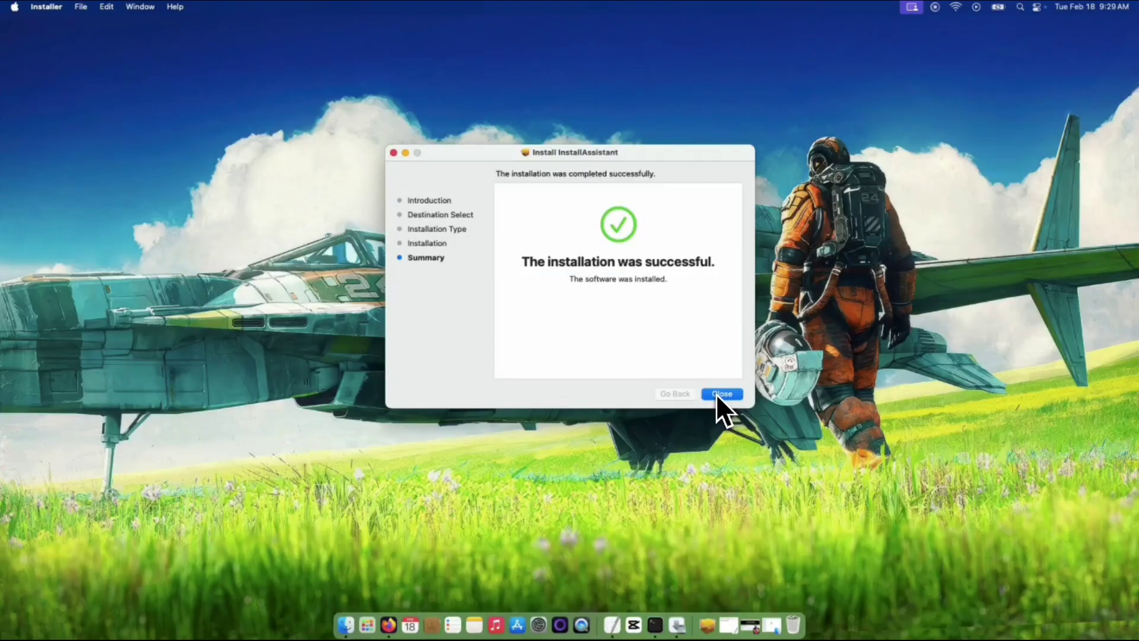
Close the installer, trash the package, and find Install macOS Sequoia on Launchpad's second page.
click(717, 395)
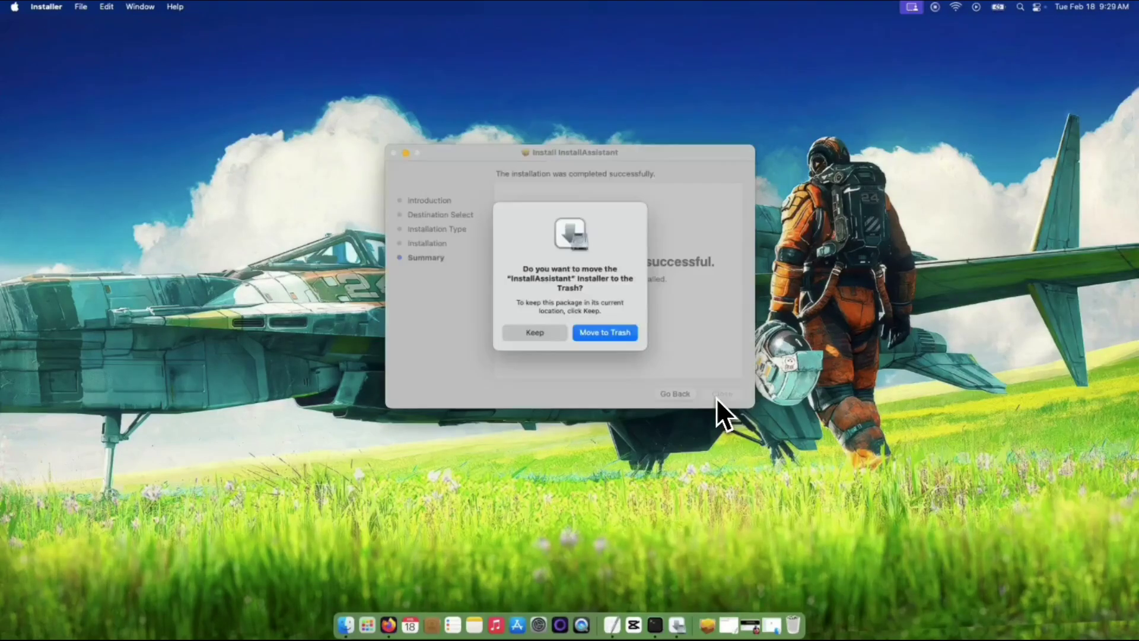
click(610, 338)
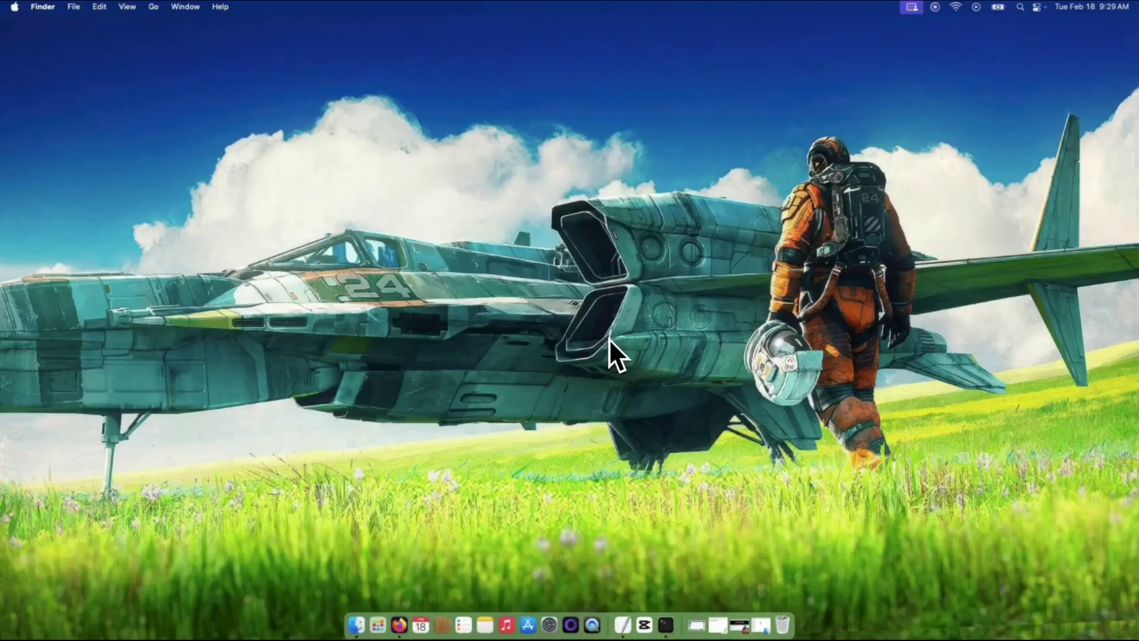
click(378, 625)
scroll(641, 419, right, 2)
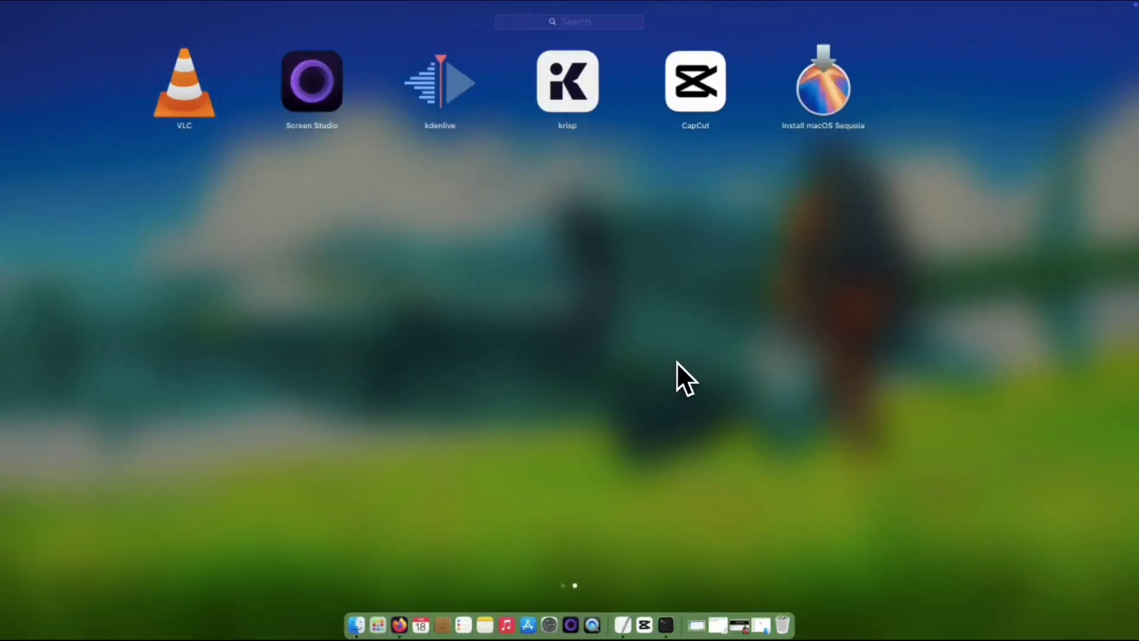
click(799, 134)
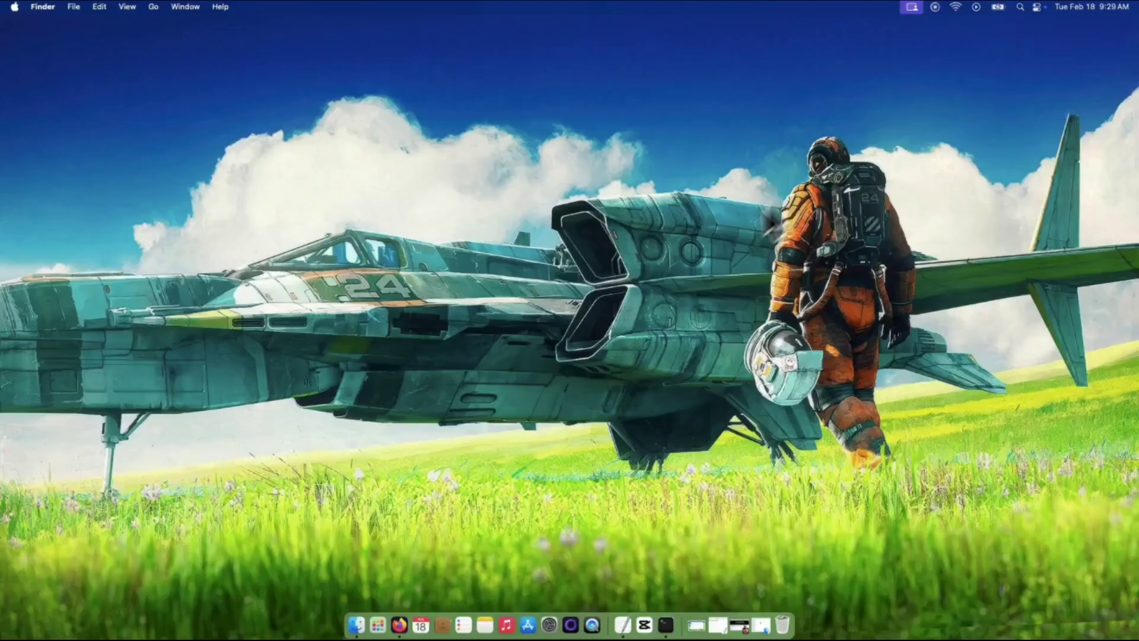
Select the Install macOS Sequoia app in Finder's Applications folder.
click(356, 628)
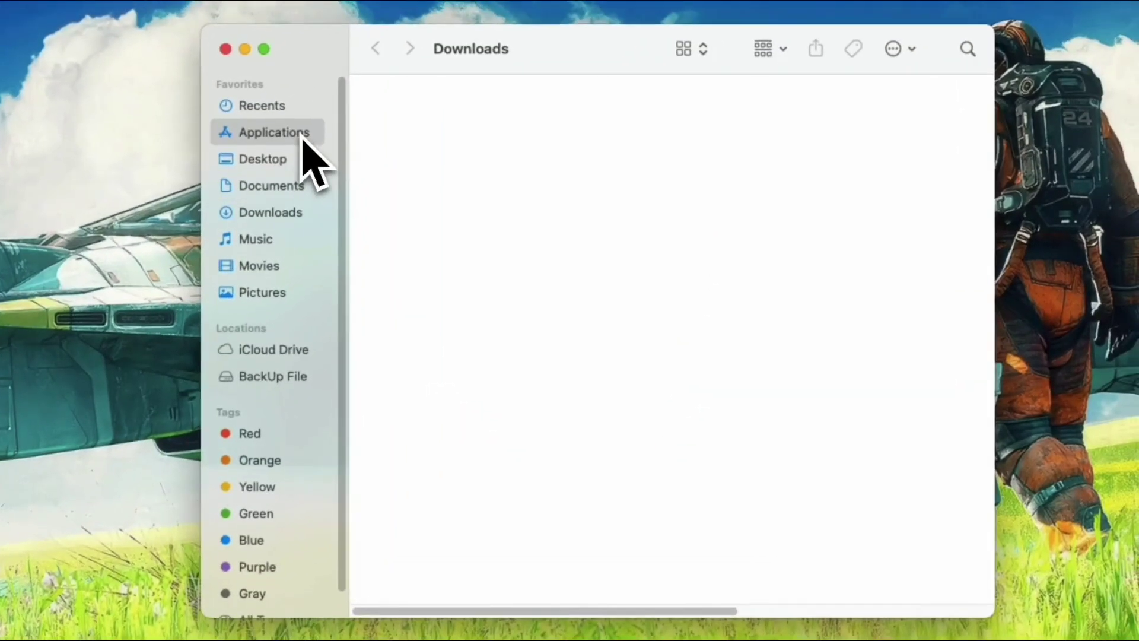
click(302, 136)
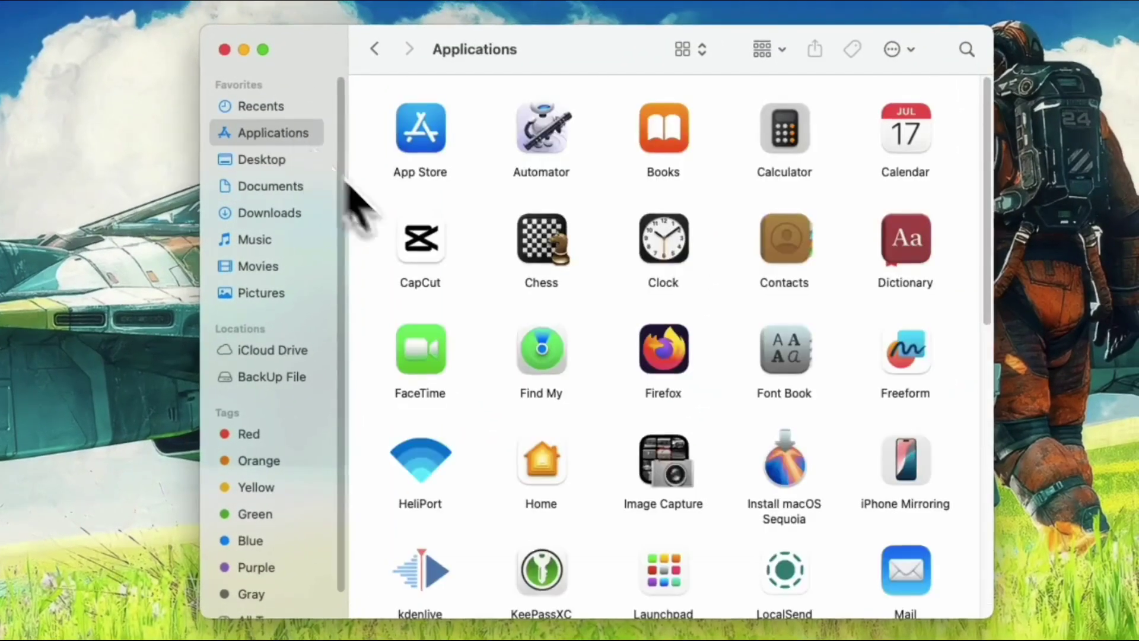
click(795, 480)
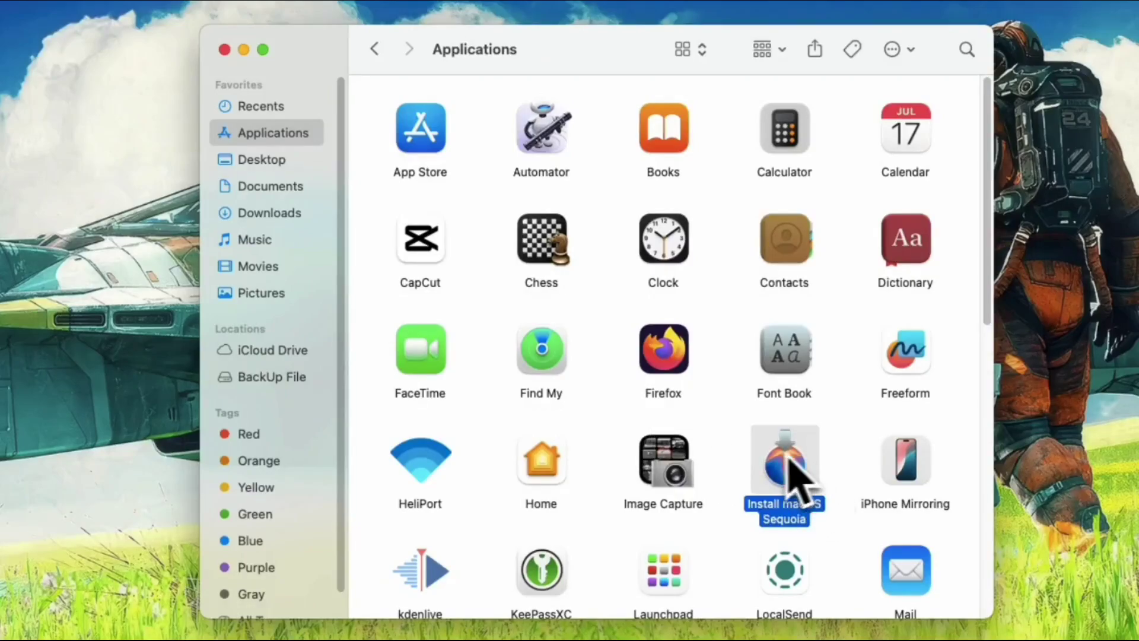